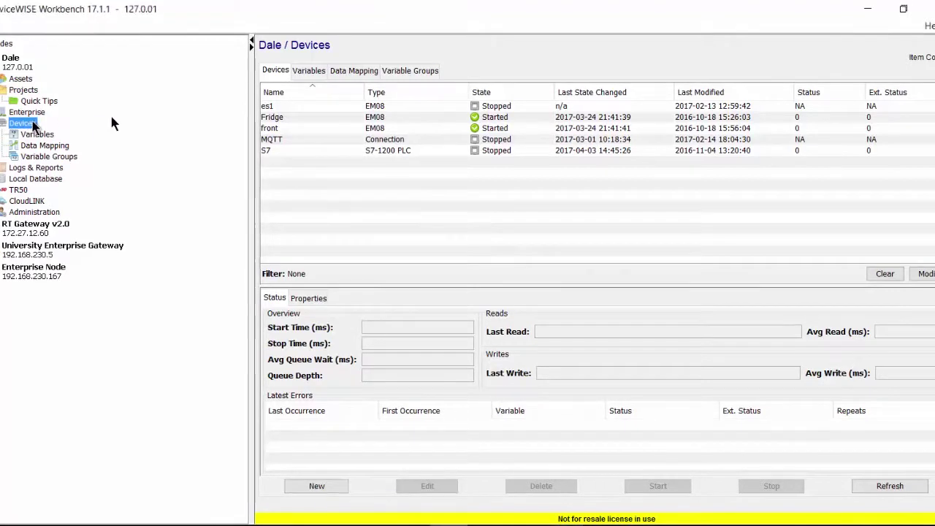
Create a new device named Global with the Global Variables device type.
{"action": "left_click", "coordinate": [314, 486]}
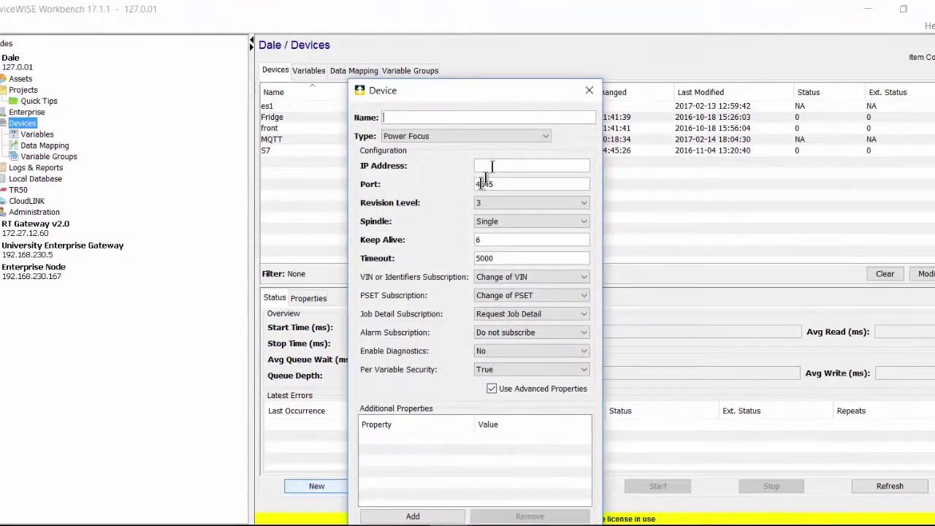
{"action": "left_click", "coordinate": [476, 118]}
{"action": "type", "text": "Global"}
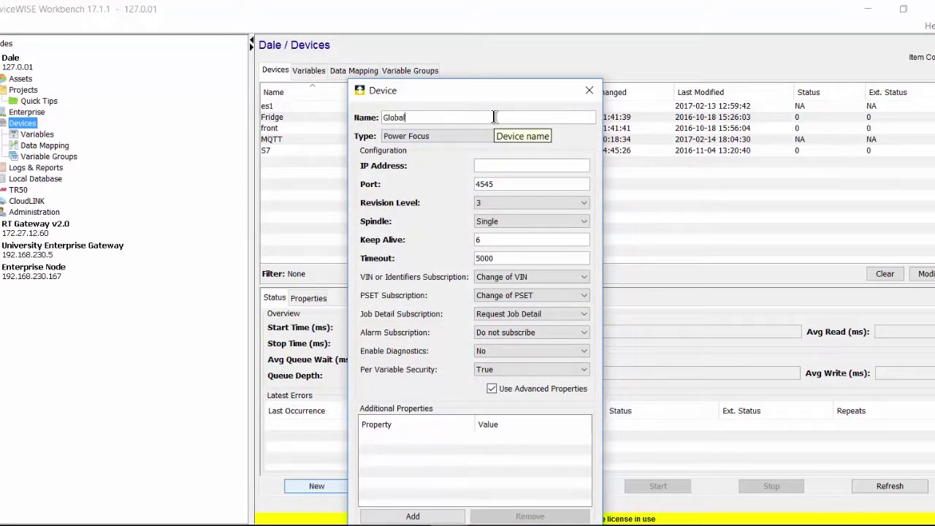
{"action": "left_click", "coordinate": [548, 139]}
{"action": "left_click_drag", "start_coordinate": [544, 219], "coordinate": [545, 389]}
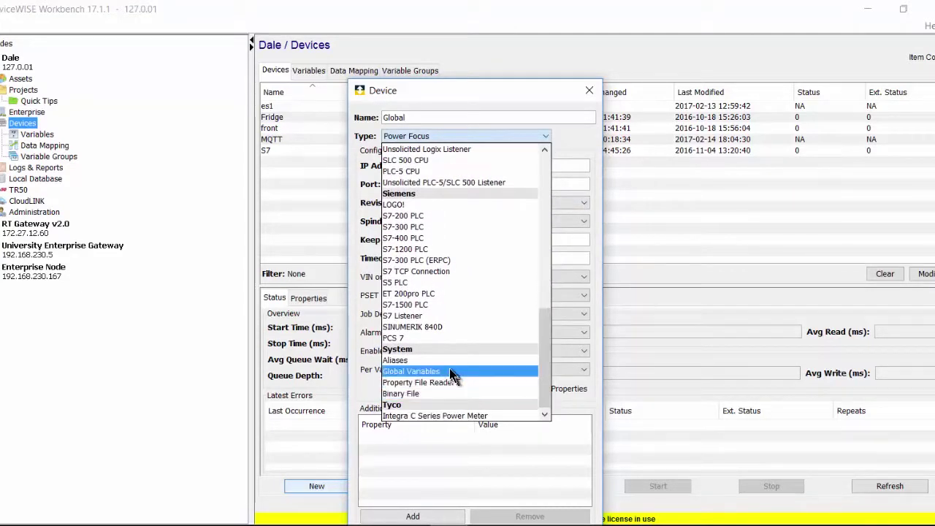
{"action": "left_click", "coordinate": [455, 371]}
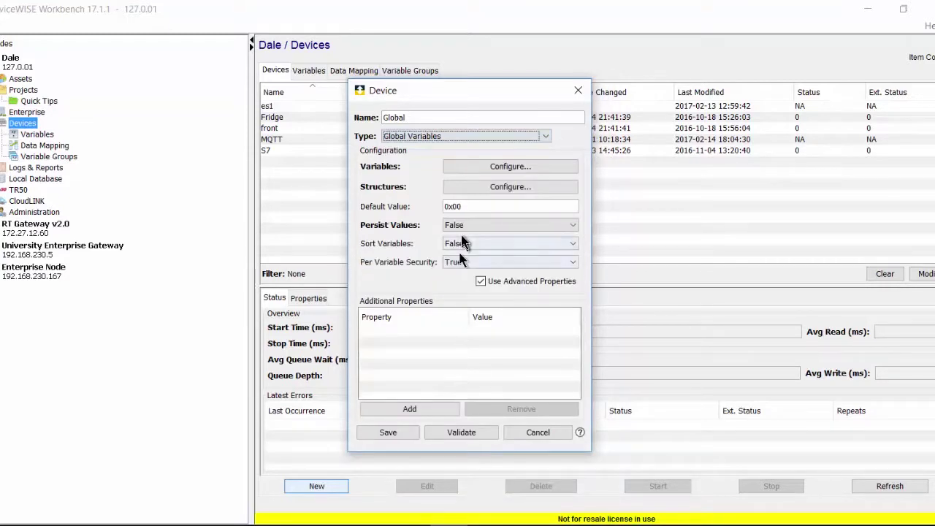
Add a variable named Random with data type INT4 to the Global device.
{"action": "left_click", "coordinate": [504, 166]}
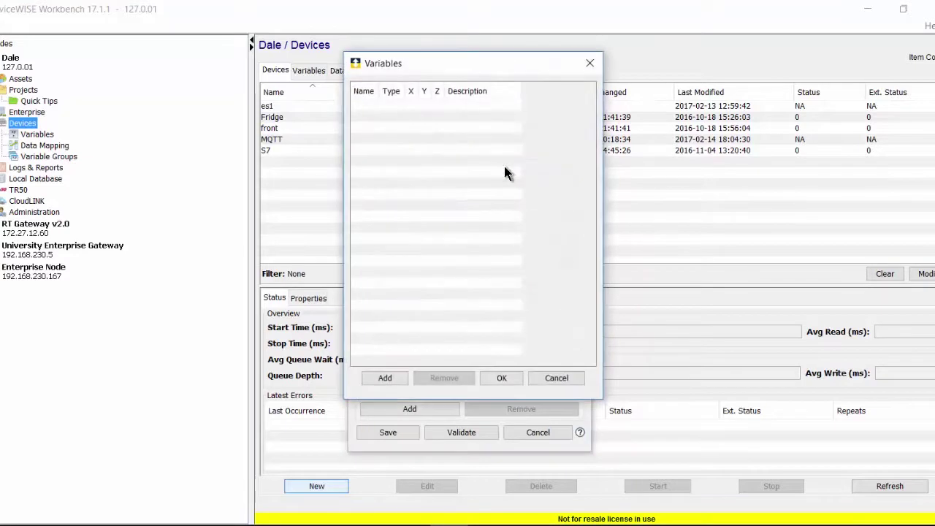
{"action": "left_click", "coordinate": [385, 378]}
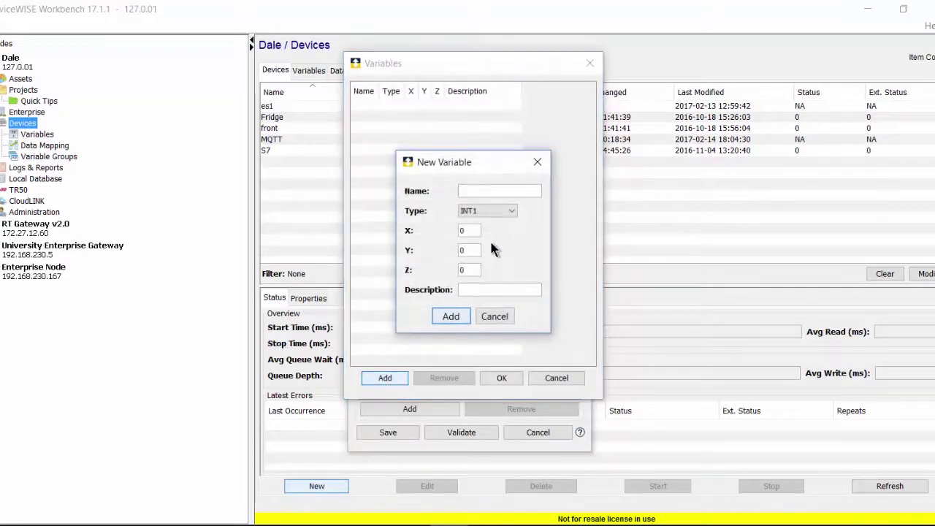
{"action": "type", "text": "Rab"}
{"action": "key", "text": "BackSpace"}
{"action": "type", "text": "ndonm"}
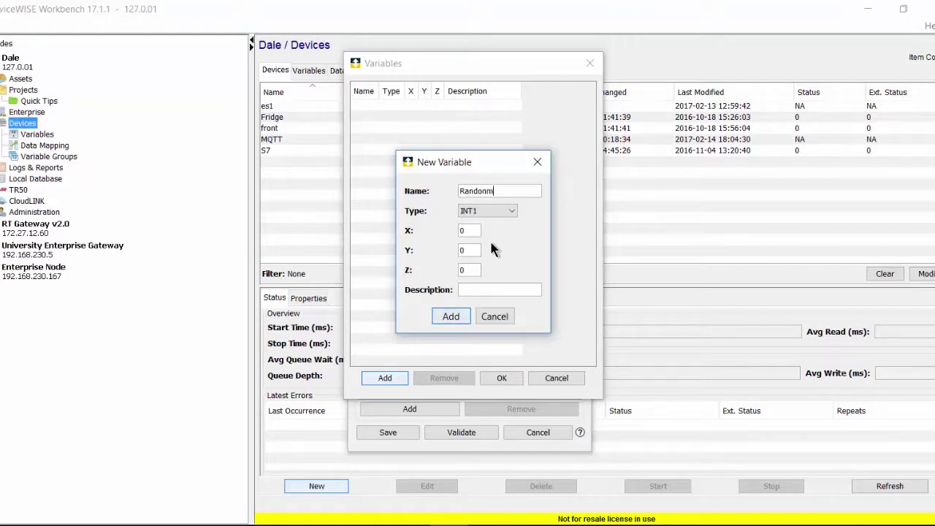
{"action": "key", "text": "BackSpace"}
{"action": "key", "text": "BackSpace"}
{"action": "type", "text": "m"}
{"action": "left_click", "coordinate": [497, 213]}
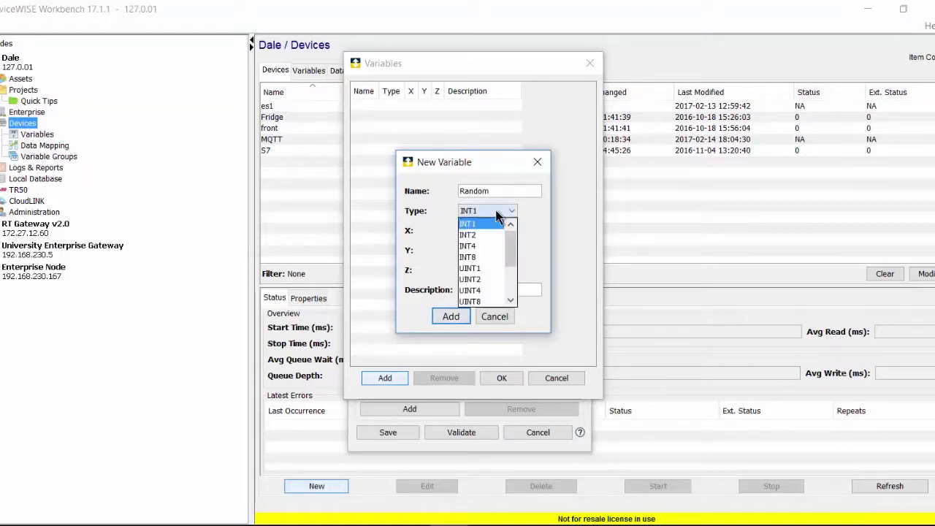
{"action": "left_click", "coordinate": [468, 246]}
{"action": "left_click", "coordinate": [452, 317]}
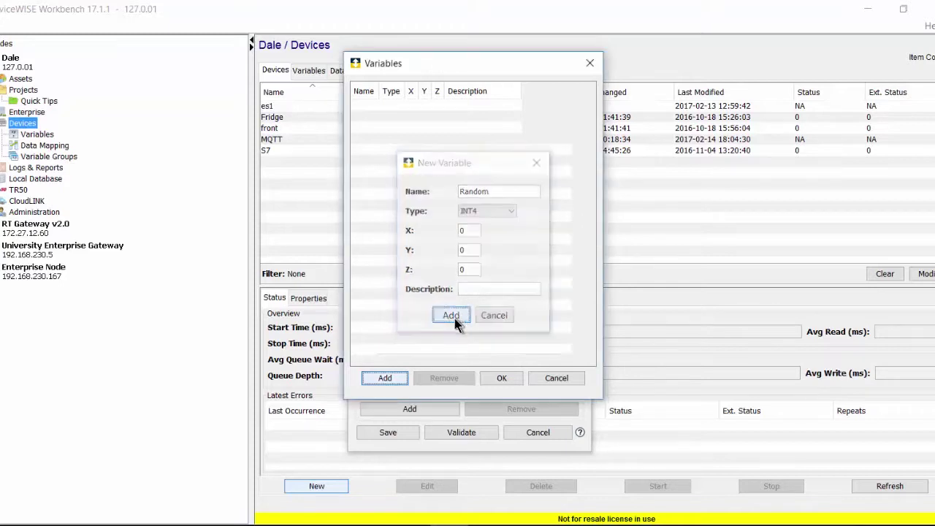
Add a 32-character STRING variable named String and confirm the variable list.
{"action": "left_click", "coordinate": [387, 378]}
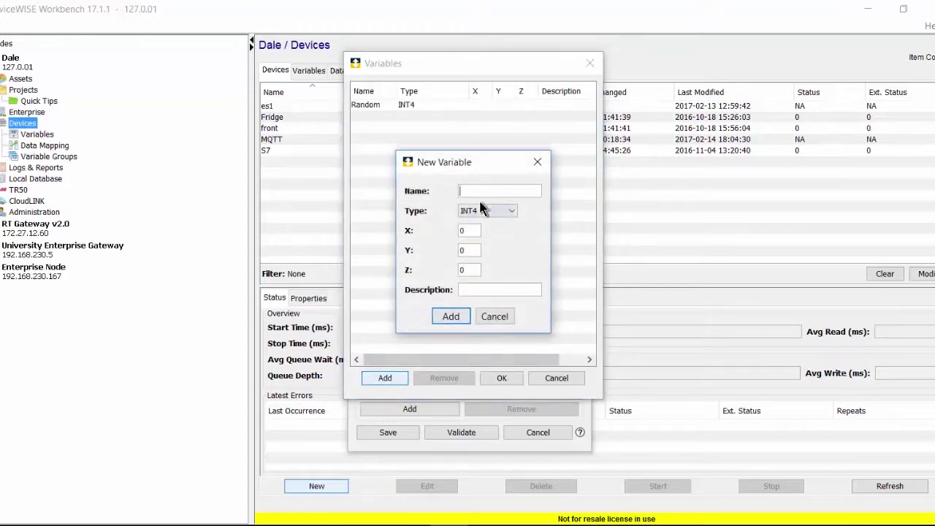
{"action": "type", "text": "String"}
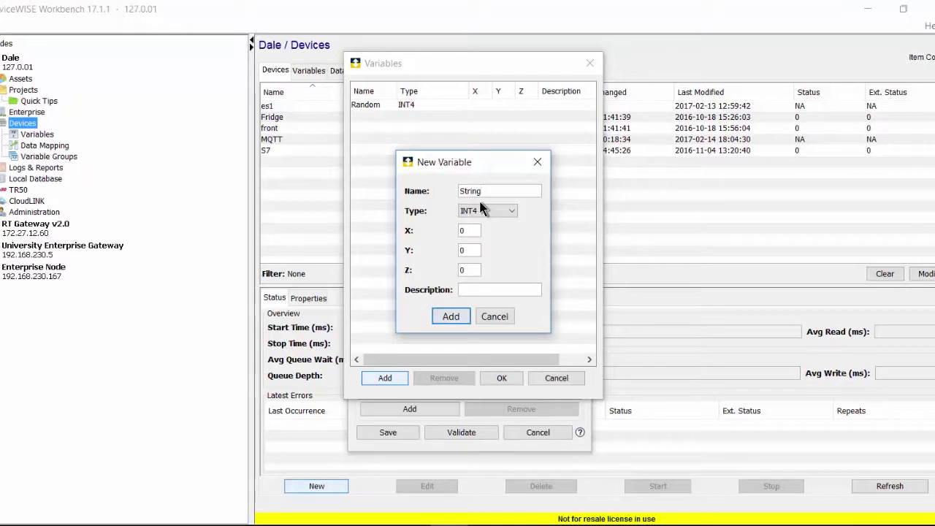
{"action": "left_click", "coordinate": [484, 210]}
{"action": "left_click_drag", "start_coordinate": [515, 252], "coordinate": [515, 291]}
{"action": "left_click", "coordinate": [488, 280]}
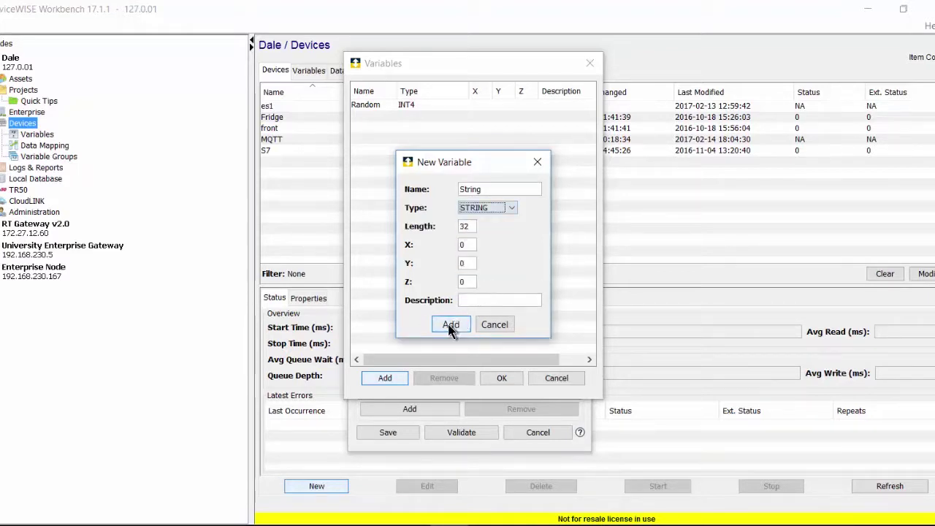
{"action": "left_click", "coordinate": [450, 327]}
{"action": "left_click", "coordinate": [498, 377]}
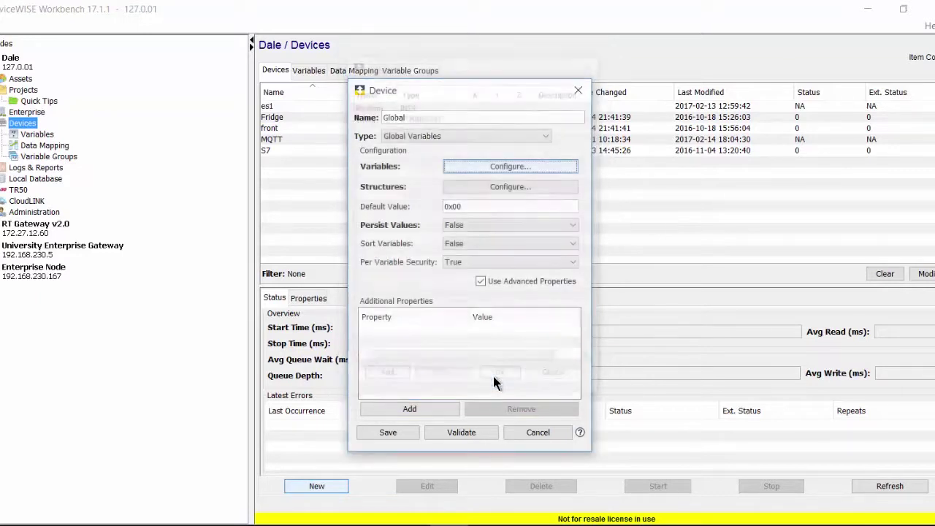
Enable Use Advanced Properties and check the Structures configuration, leaving it unchanged.
{"action": "left_click", "coordinate": [480, 282]}
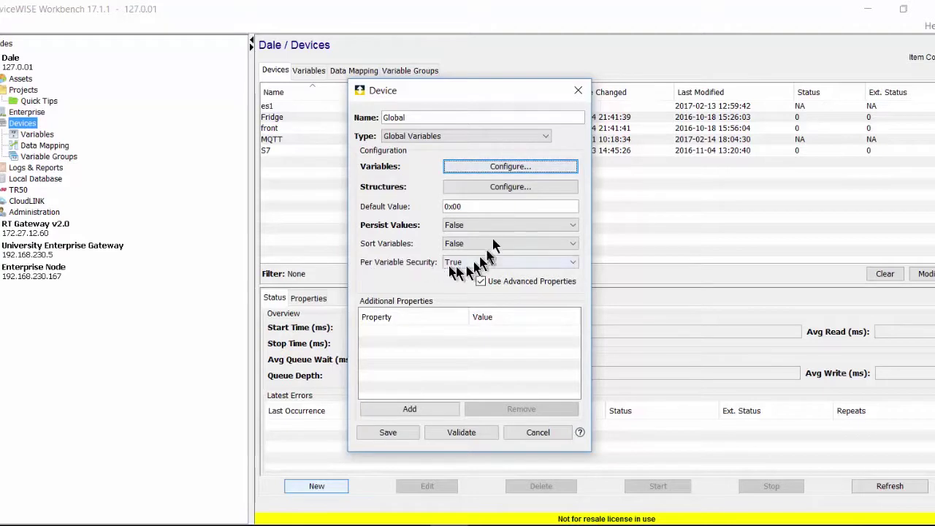
{"action": "left_click", "coordinate": [504, 188]}
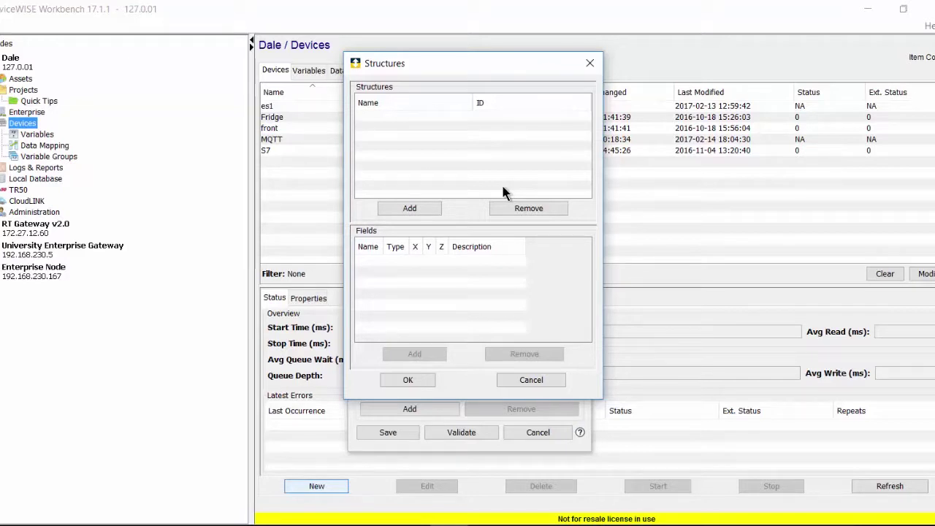
{"action": "left_click", "coordinate": [531, 380]}
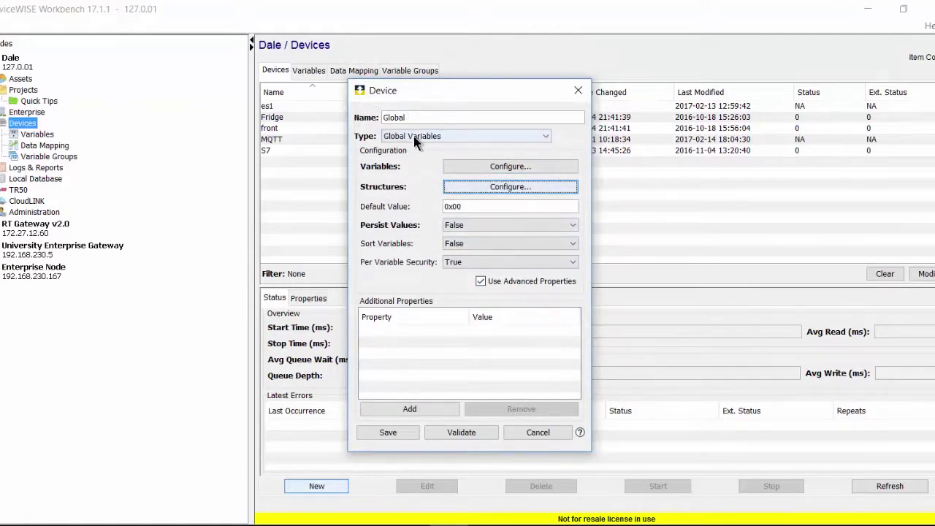
Review the Random and String variables and save the Global device.
{"action": "left_click", "coordinate": [495, 167]}
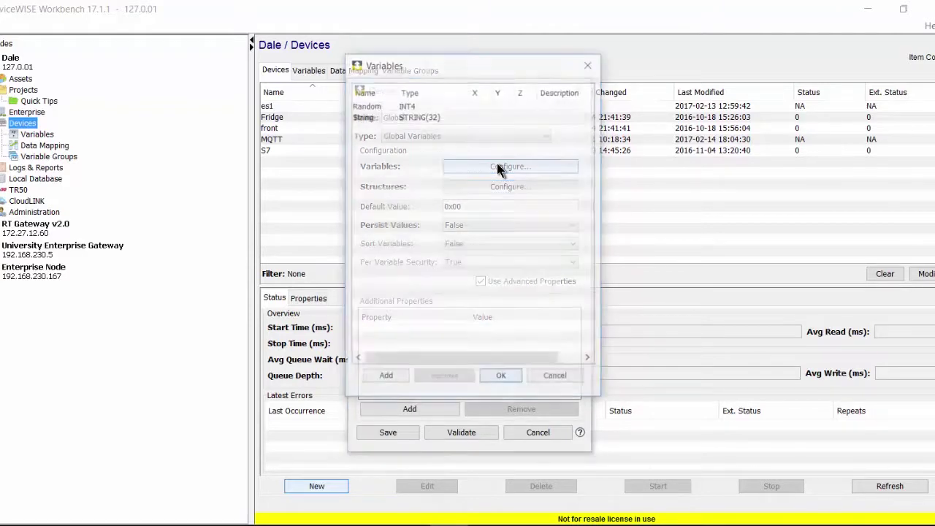
{"action": "left_click", "coordinate": [505, 378]}
{"action": "left_click", "coordinate": [386, 433]}
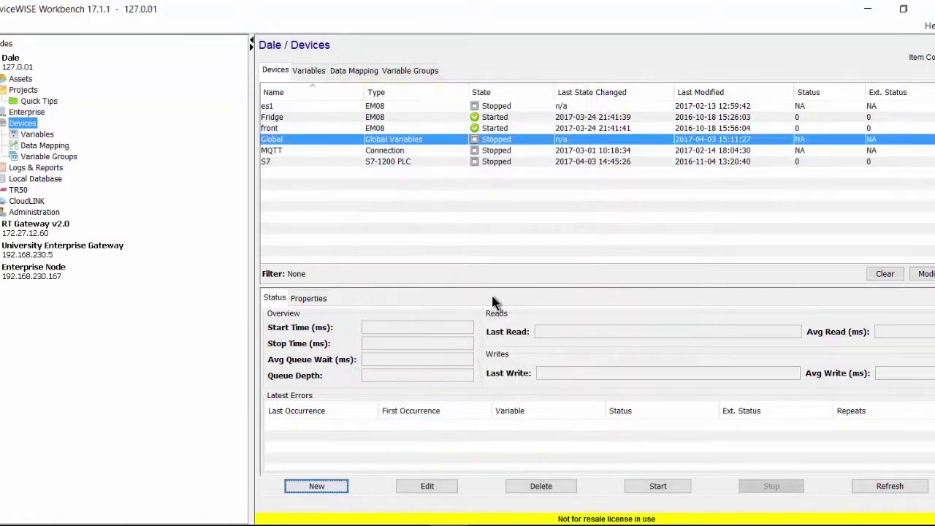
Start the Global device and open the Quick Tips project's triggers.
{"action": "right_click", "coordinate": [537, 149]}
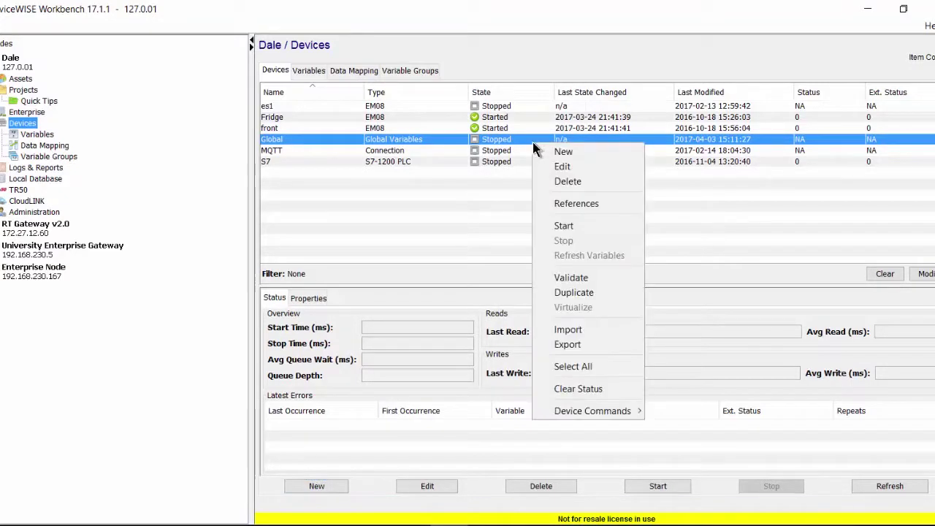
{"action": "left_click", "coordinate": [585, 227]}
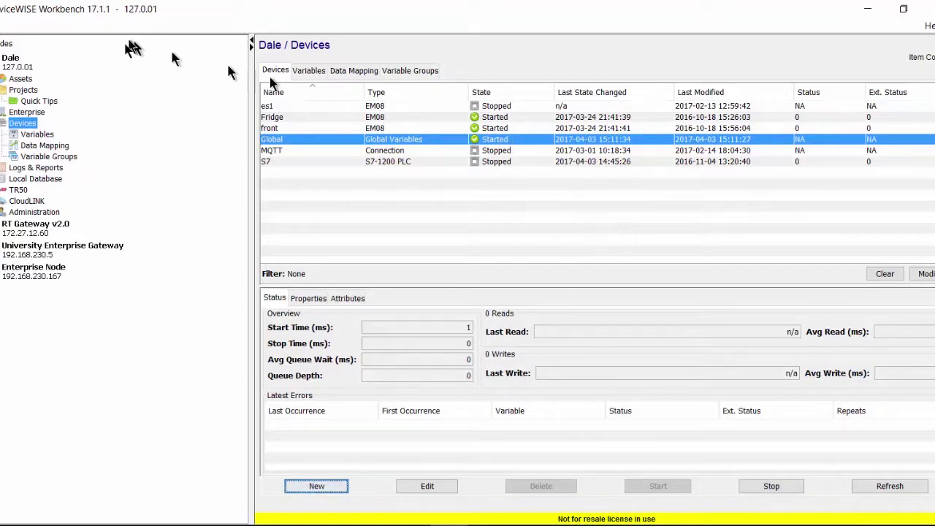
{"action": "left_click", "coordinate": [39, 100]}
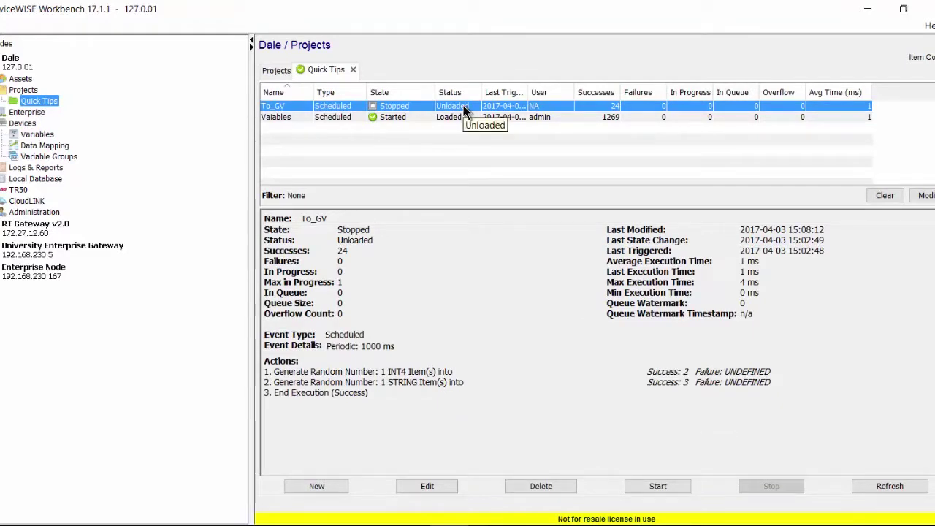
In the To_GV trigger, send the first random number's output to Global.Random.
{"action": "double_click", "coordinate": [463, 108]}
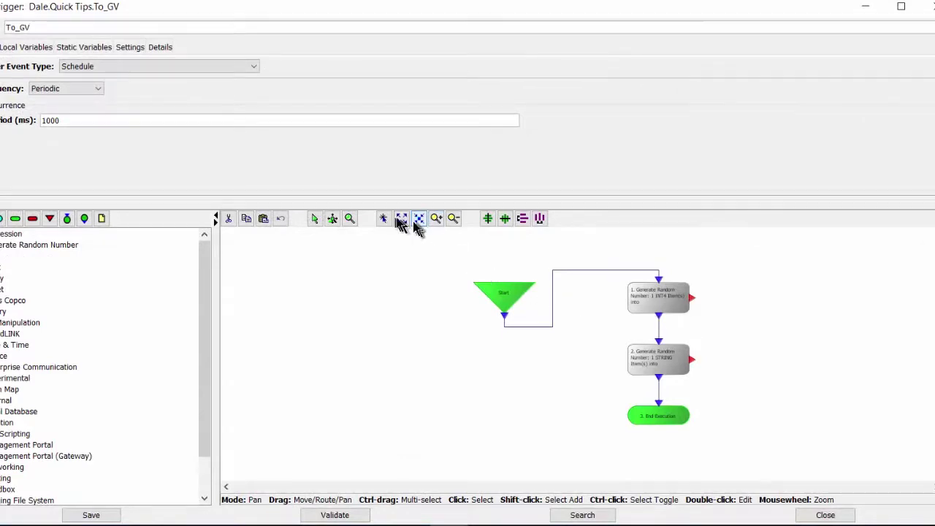
{"action": "left_click", "coordinate": [401, 219]}
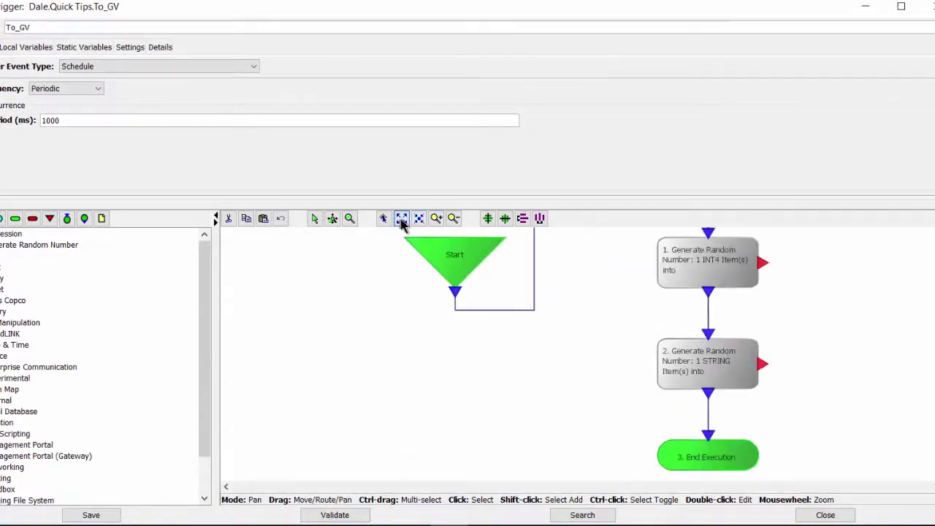
{"action": "double_click", "coordinate": [695, 260]}
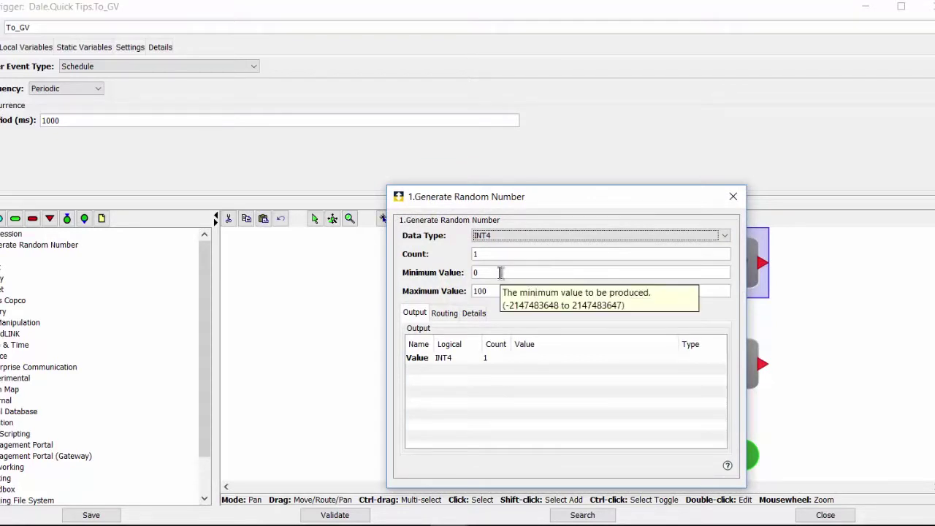
{"action": "left_click", "coordinate": [559, 358]}
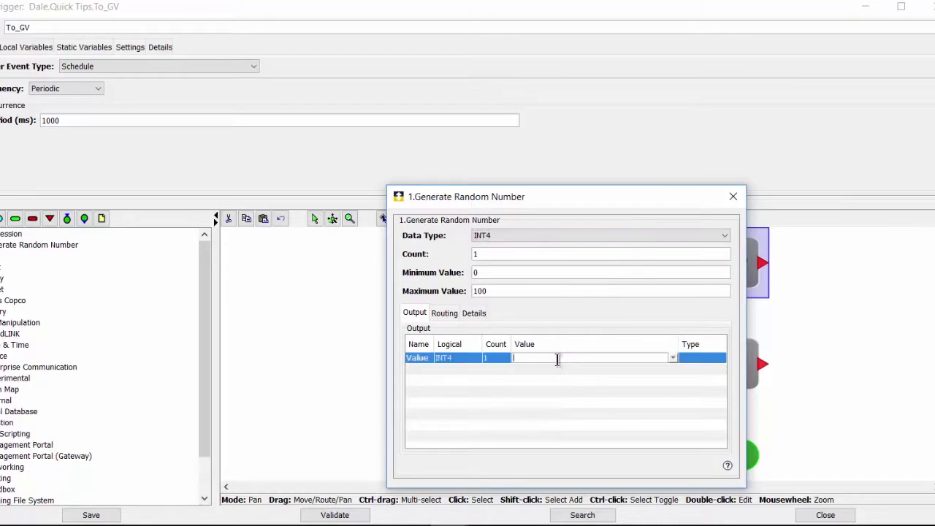
{"action": "left_click", "coordinate": [673, 358]}
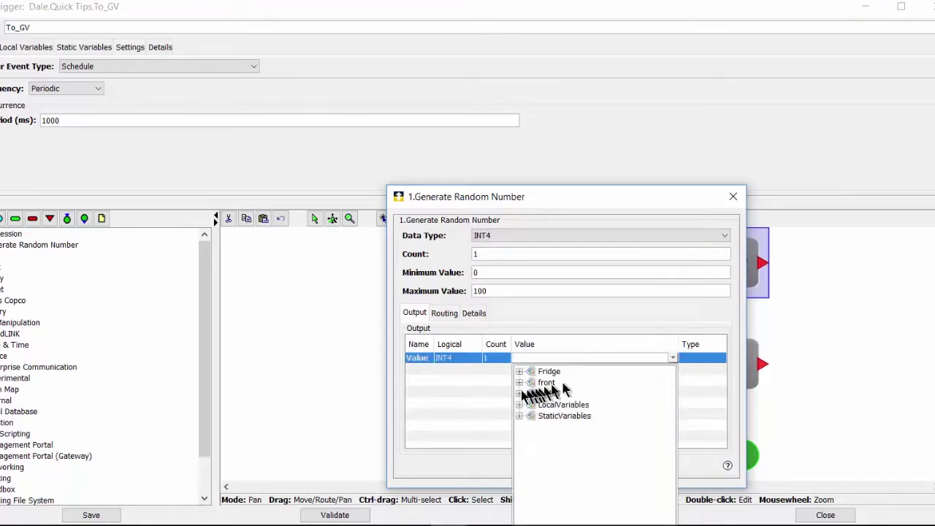
{"action": "left_click", "coordinate": [519, 394]}
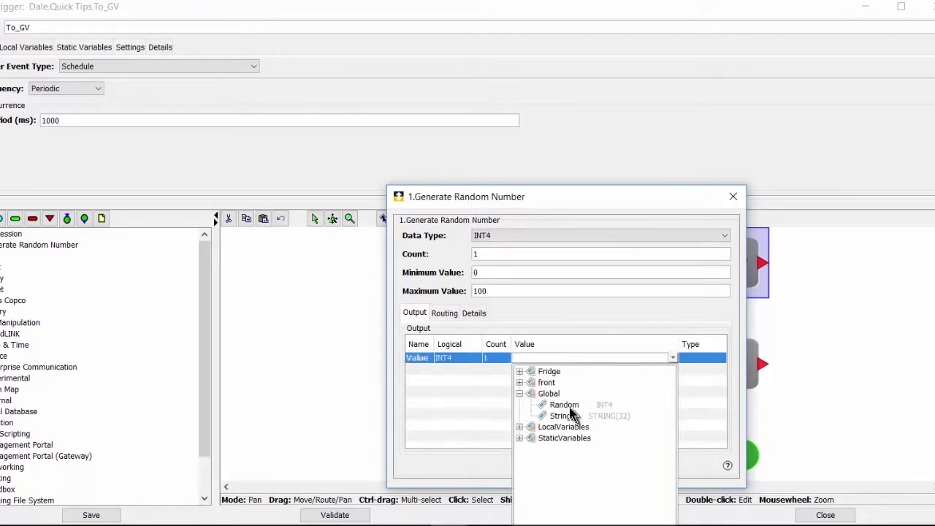
{"action": "left_click", "coordinate": [564, 405]}
{"action": "left_click", "coordinate": [733, 196]}
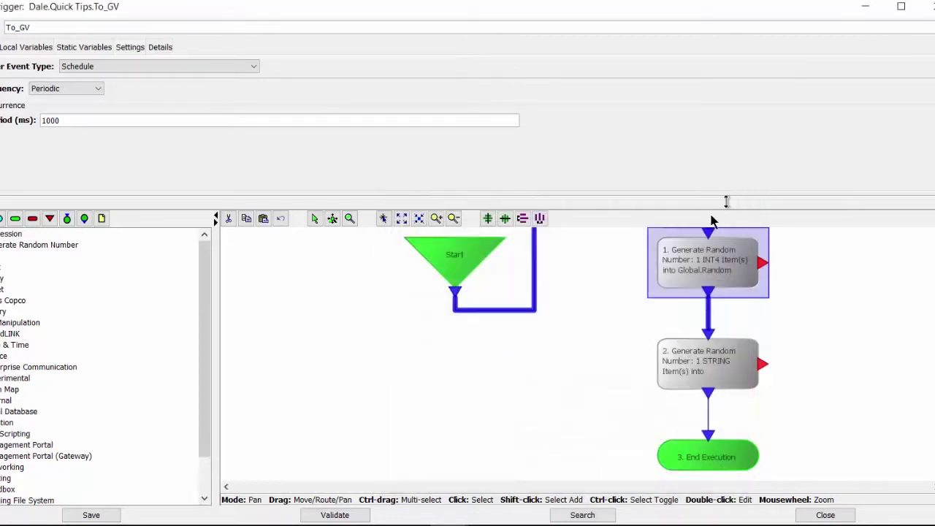
Send the random string step's output to Global.String.
{"action": "double_click", "coordinate": [707, 369]}
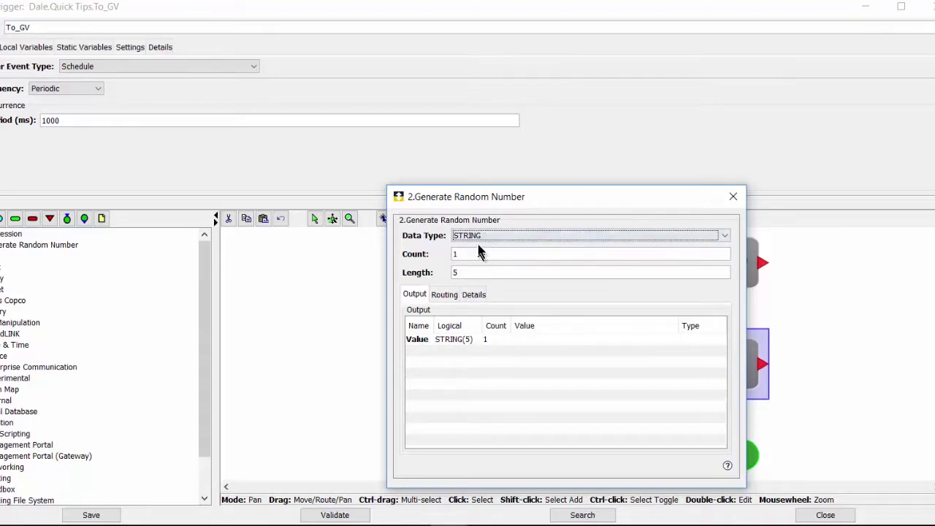
{"action": "left_click", "coordinate": [577, 349]}
{"action": "left_click", "coordinate": [605, 345]}
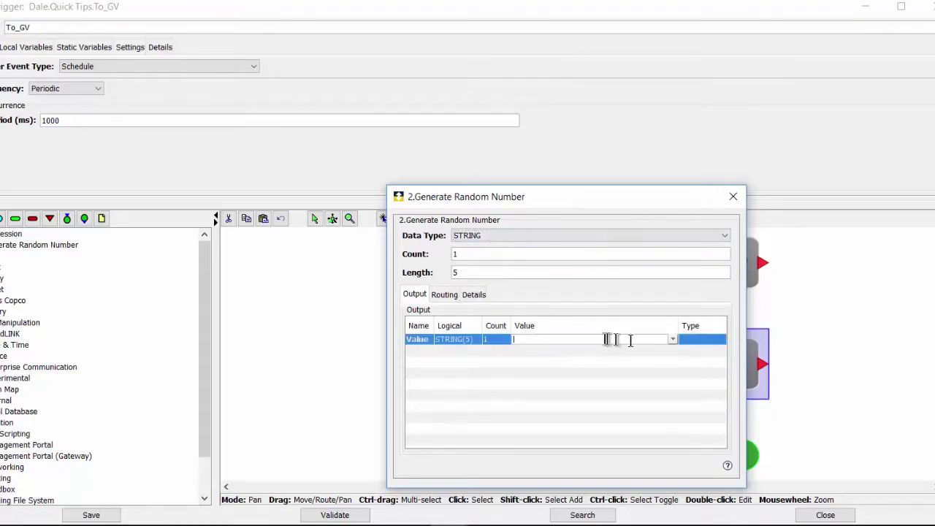
{"action": "left_click", "coordinate": [672, 341]}
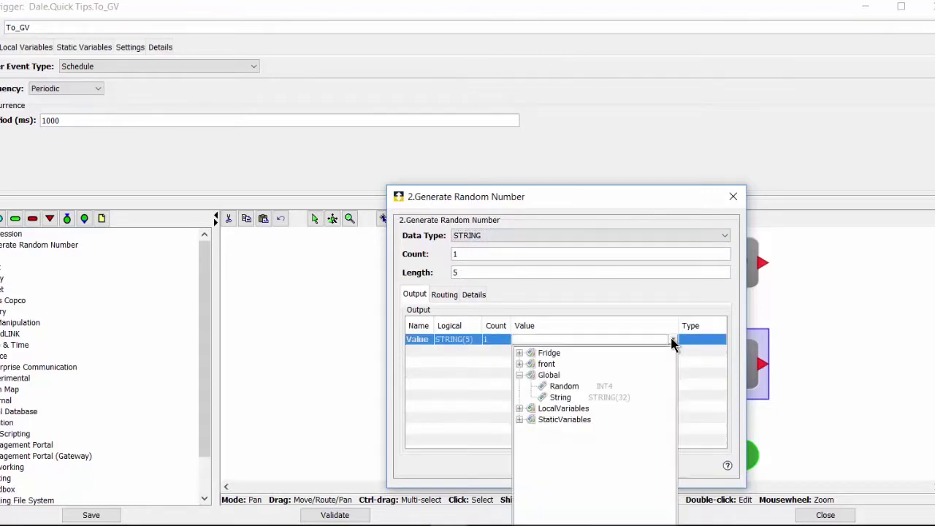
{"action": "left_click", "coordinate": [560, 397]}
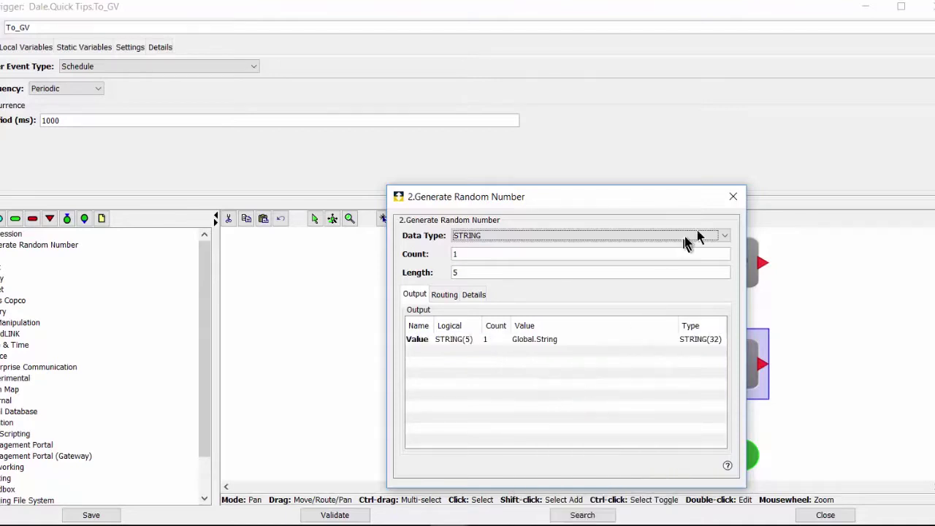
{"action": "left_click", "coordinate": [733, 197]}
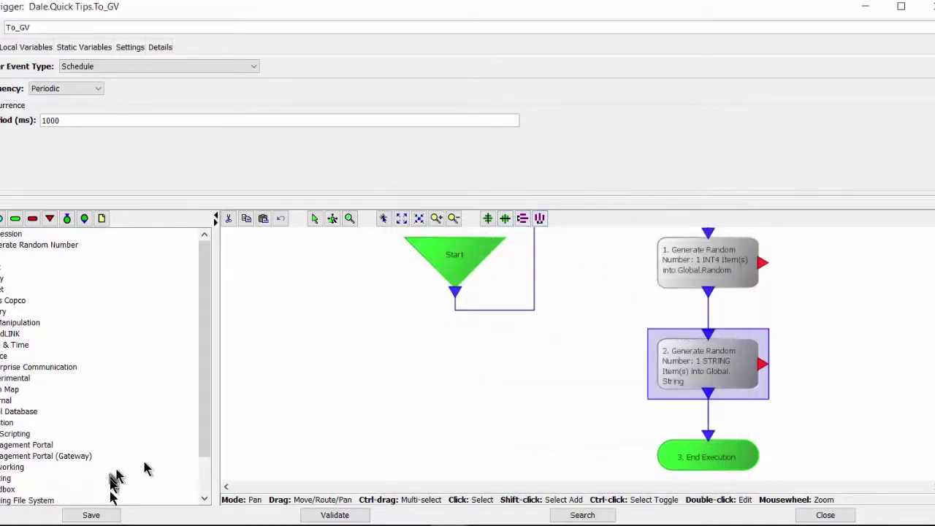
Save and close the To_GV trigger, start it running, and refresh its statistics.
{"action": "left_click", "coordinate": [92, 515]}
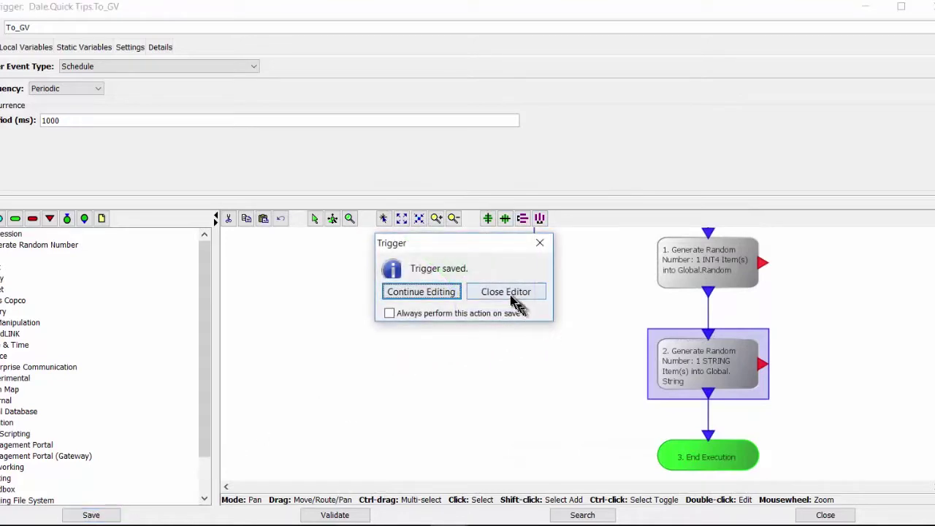
{"action": "left_click", "coordinate": [512, 294]}
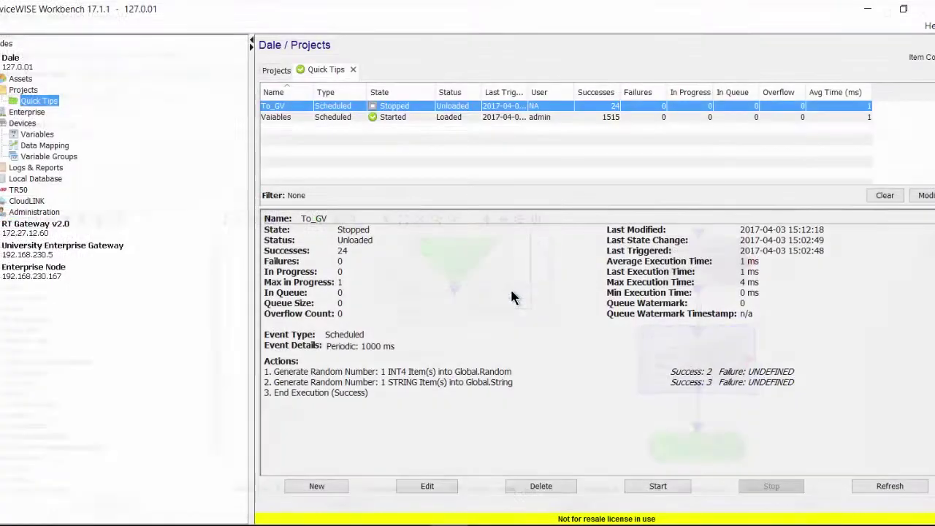
{"action": "right_click", "coordinate": [421, 109]}
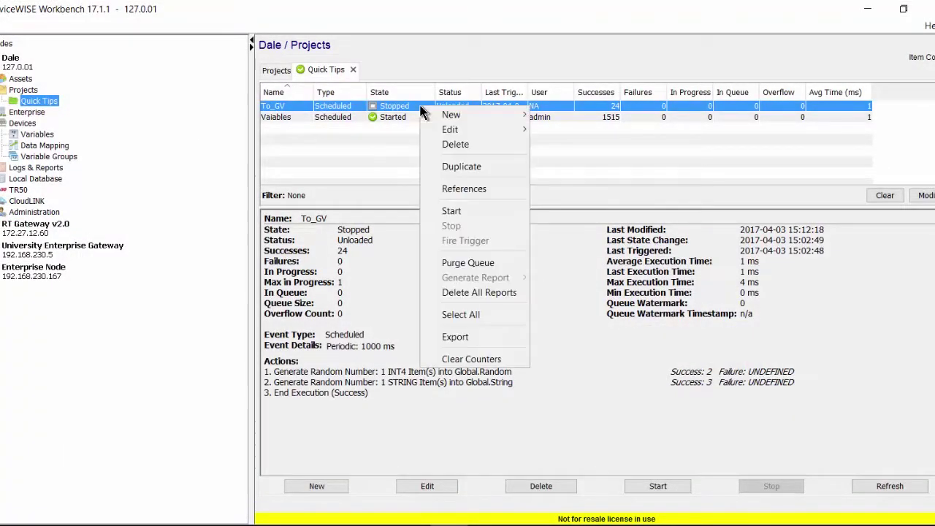
{"action": "left_click", "coordinate": [476, 210]}
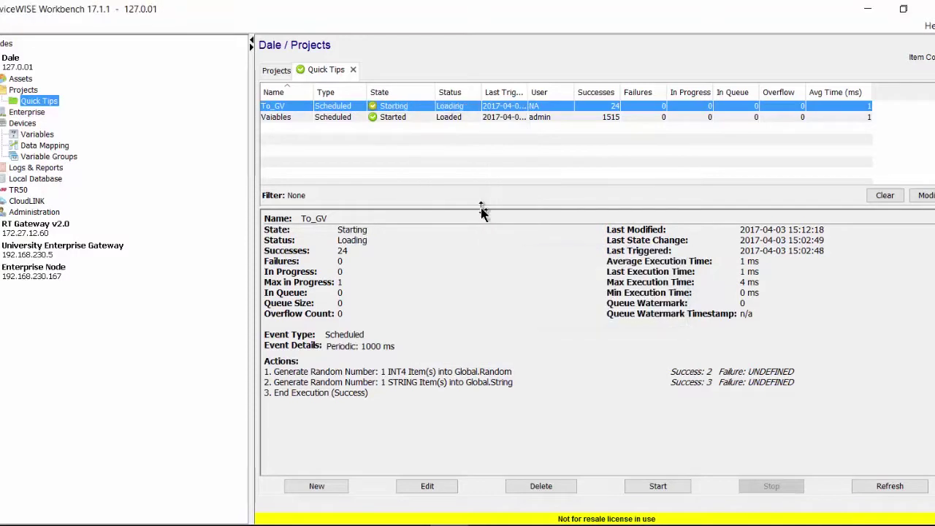
{"action": "left_click", "coordinate": [890, 488]}
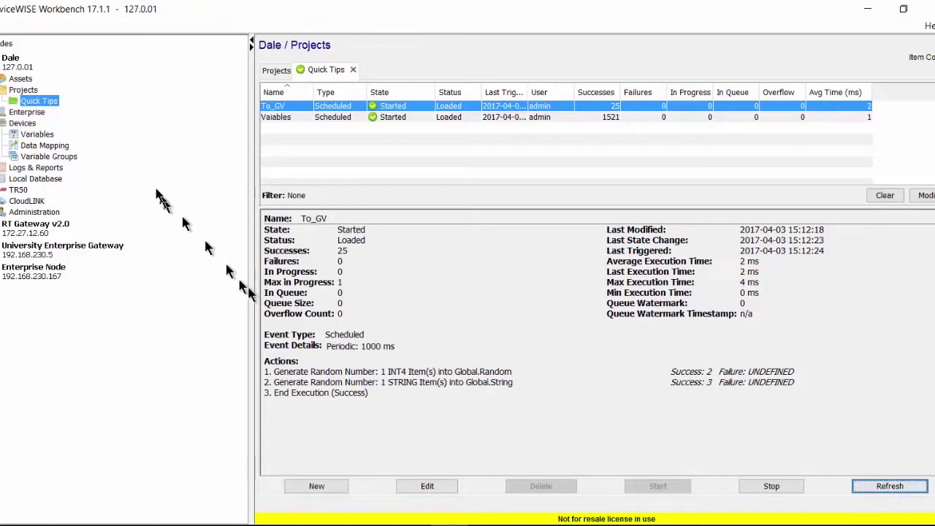
{"action": "left_click", "coordinate": [25, 126]}
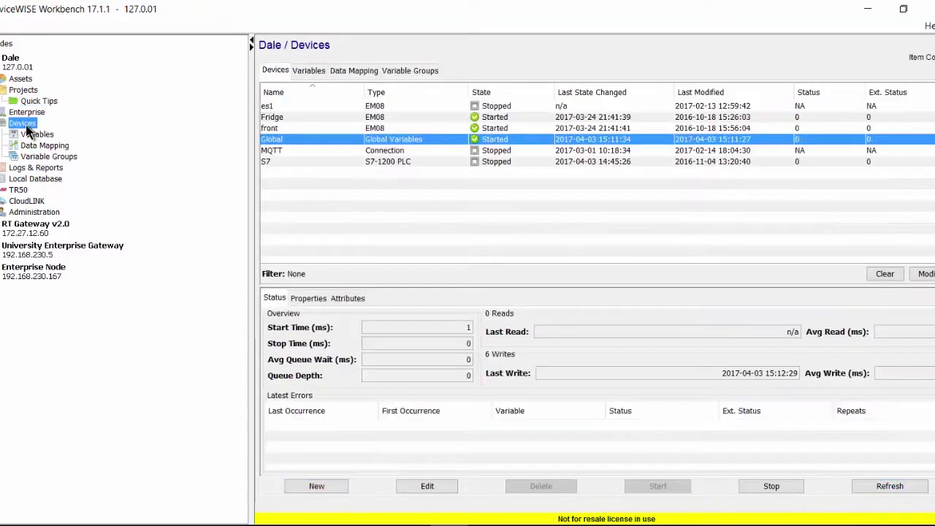
Select Global's Random and String variables on the Variables tab and watch them.
{"action": "left_click", "coordinate": [309, 73]}
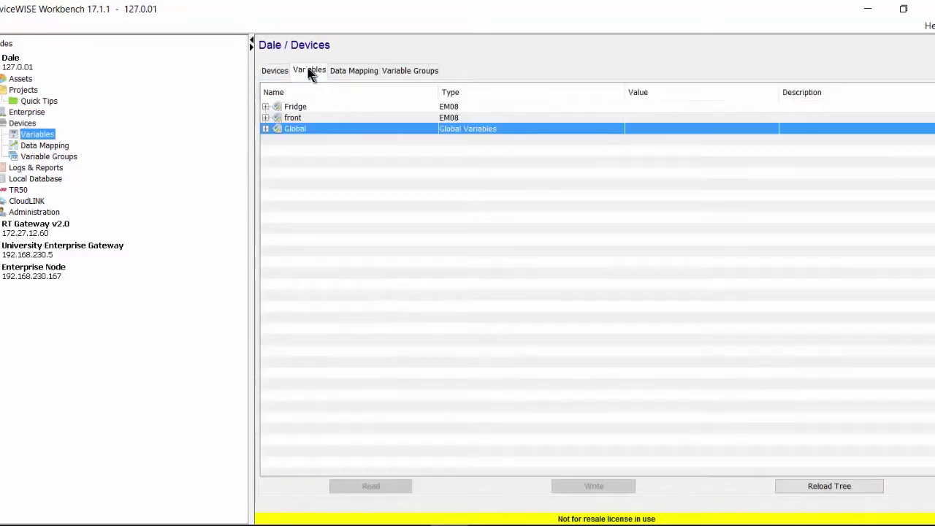
{"action": "left_click", "coordinate": [266, 129]}
{"action": "left_click", "coordinate": [315, 142]}
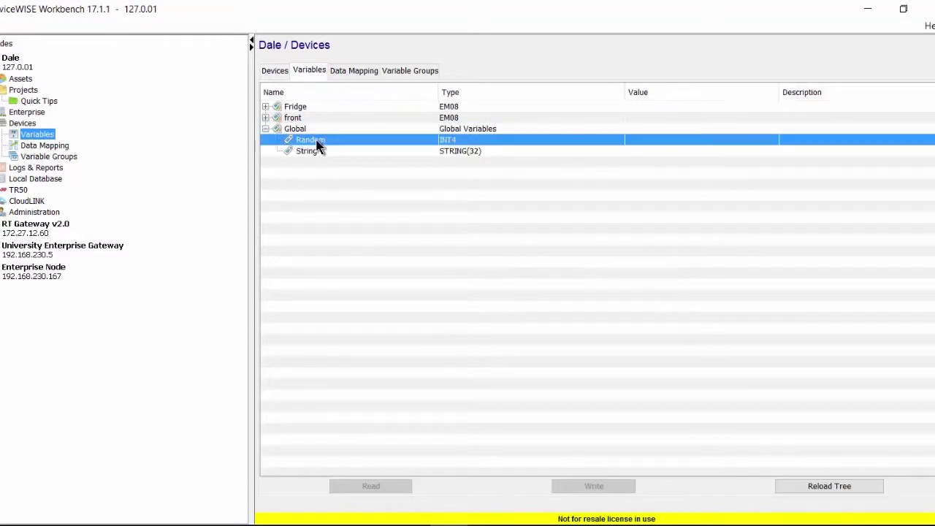
{"action": "left_click", "coordinate": [316, 153], "text": "shift"}
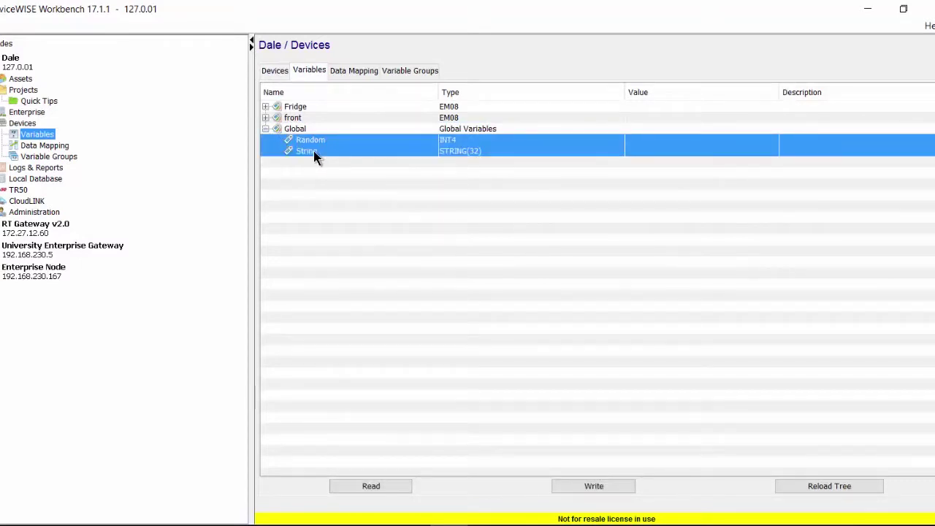
{"action": "right_click", "coordinate": [322, 149]}
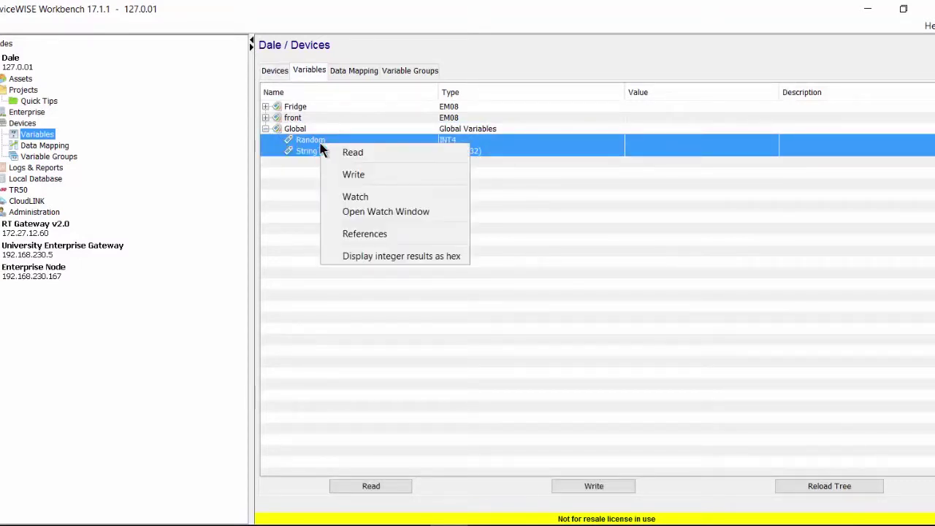
{"action": "left_click", "coordinate": [383, 198]}
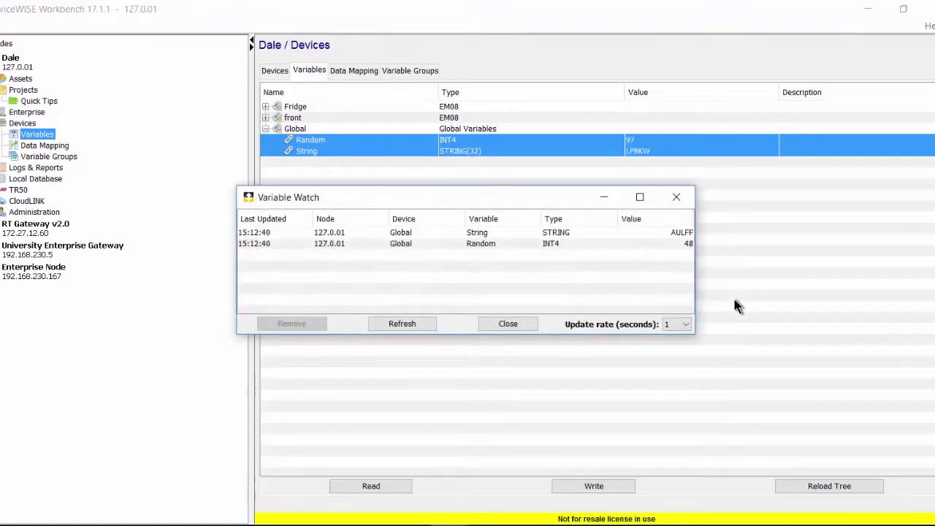